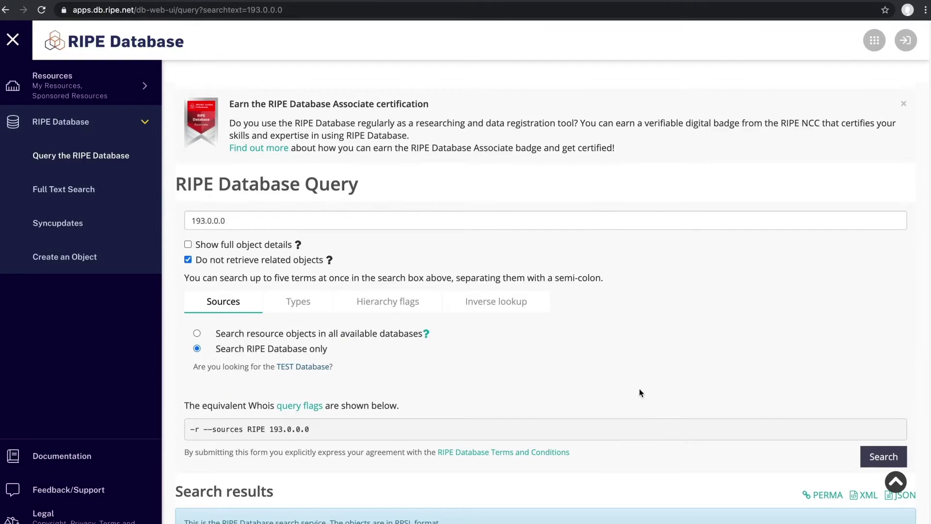
{"action": "scroll", "coordinate": [614, 486], "scroll_direction": "down", "scroll_amount": 3}
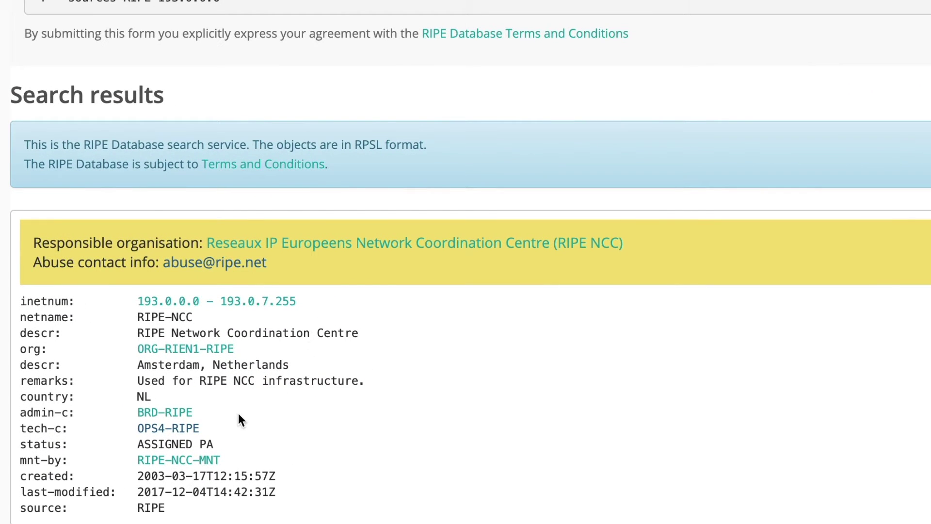
- Follow the OPS4-RIPE tech-c link in the 193.0.0.0 inetnum result to its contact record
{"action": "left_click", "coordinate": [199, 437]}
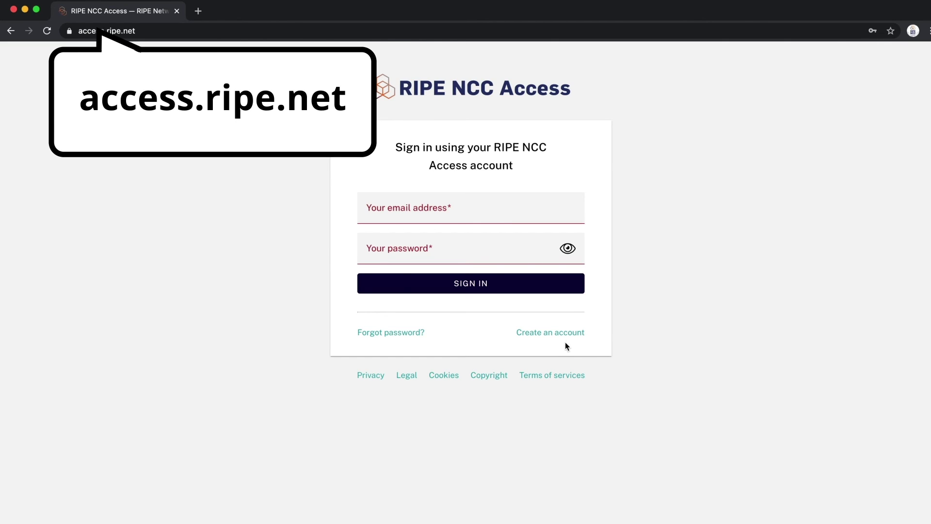
- Fill in a new RIPE NCC Access account's name, email and password
{"action": "left_click", "coordinate": [575, 333]}
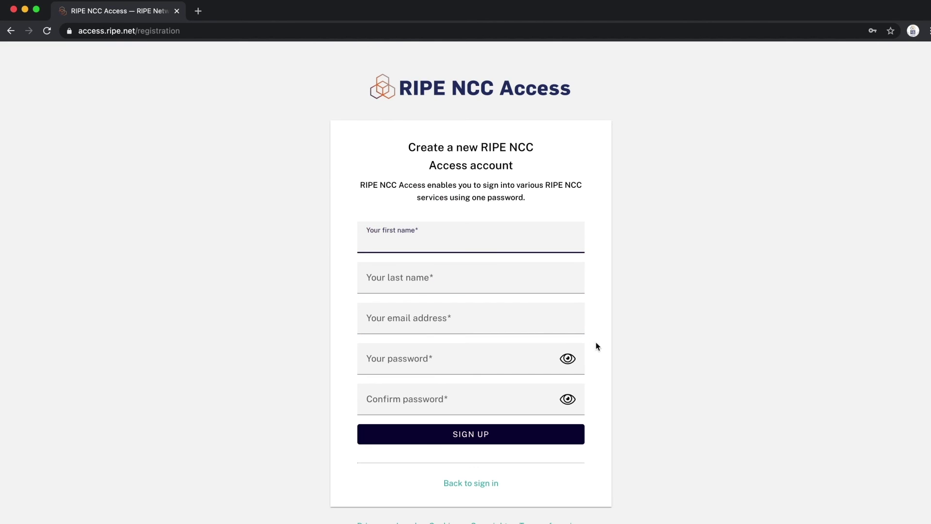
{"action": "type", "text": "RIPE NCC"}
{"action": "key", "text": "Tab"}
{"action": "type", "text": "Academy"}
{"action": "key", "text": "Tab"}
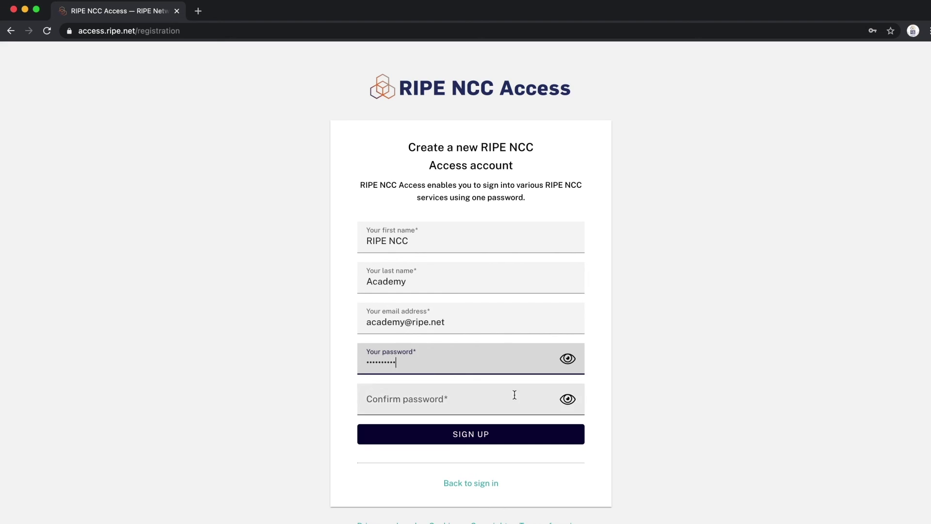
{"action": "left_click", "coordinate": [515, 395]}
{"action": "type", "text": "**********"}
- Submit the sign-up, then sign in with the new account's credentials
{"action": "left_click", "coordinate": [486, 436]}
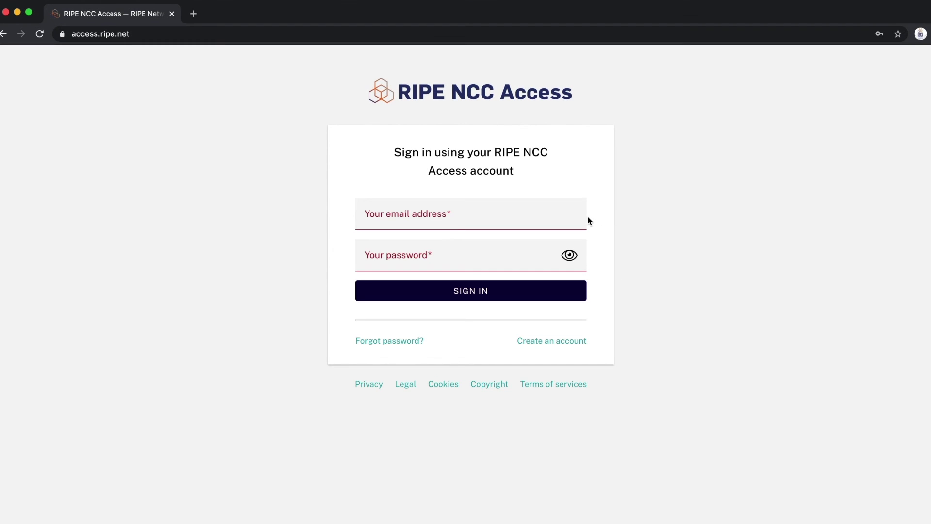
{"action": "key", "text": "Tab"}
{"action": "type", "text": "**********"}
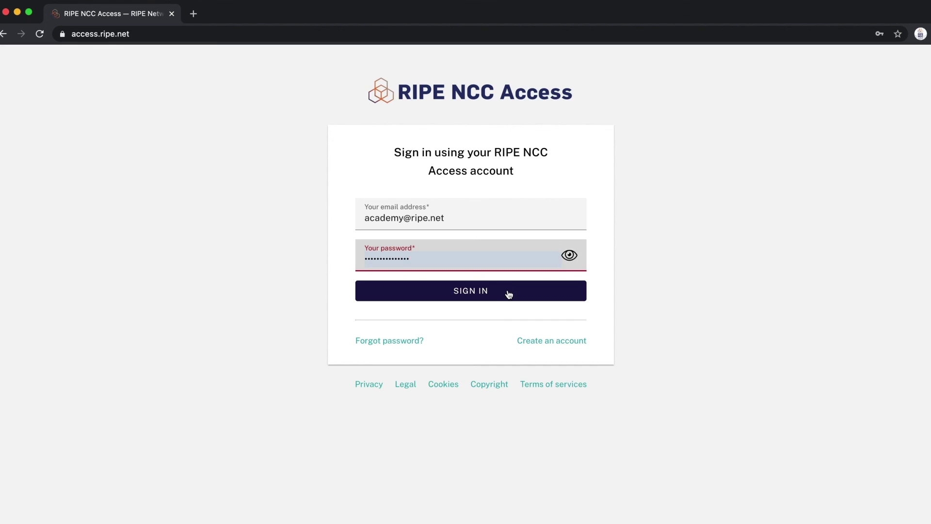
{"action": "left_click", "coordinate": [510, 294]}
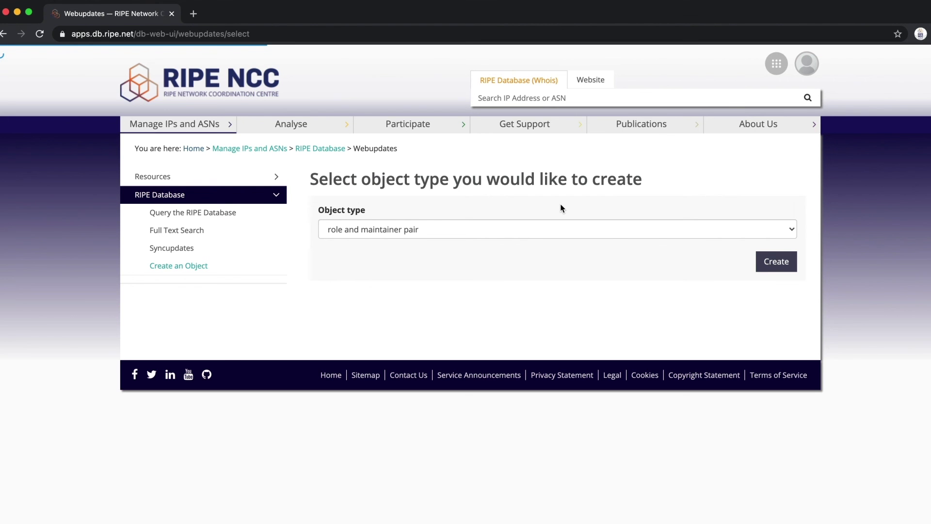